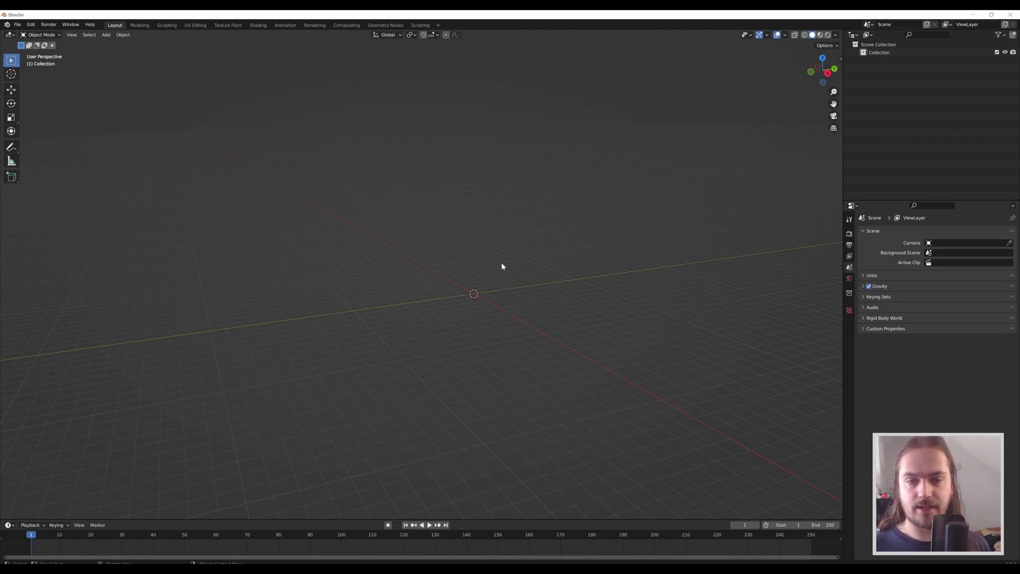
Add a UV sphere and move it up along Z above the origin.
{"action": "right_click", "coordinate": [501, 265]}
{"action": "key", "text": "Escape"}
{"action": "key", "text": "shift+a"}
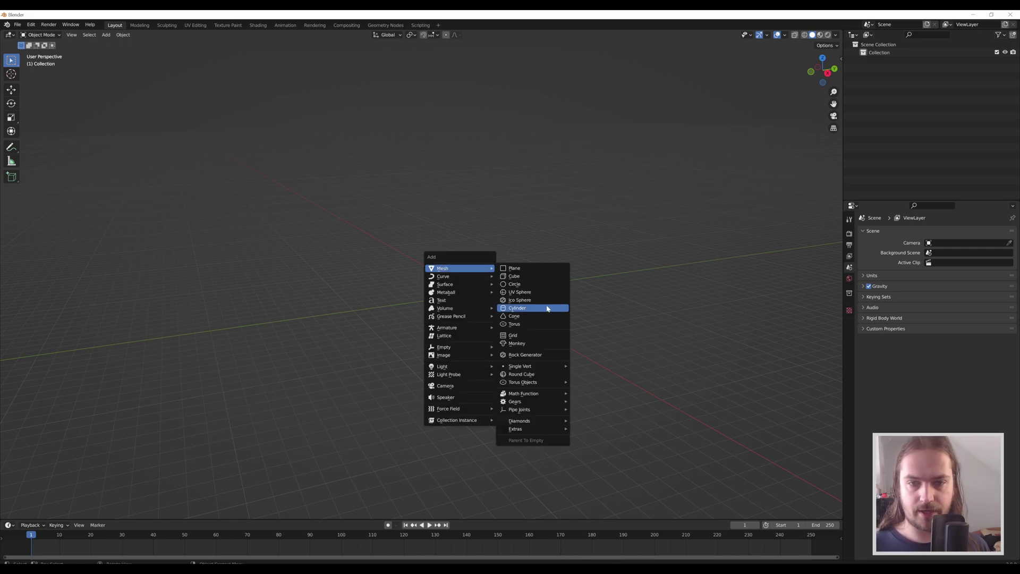
{"action": "left_click", "coordinate": [536, 304]}
{"action": "key", "text": "g"}
{"action": "key", "text": "z"}
{"action": "left_click", "coordinate": [527, 264]}
{"action": "scroll", "coordinate": [528, 264], "scroll_direction": "up", "scroll_amount": 2}
Add a cylinder at the origin and flatten it along Z into a thin disc.
{"action": "key", "text": "shift+a"}
{"action": "key", "text": "Escape"}
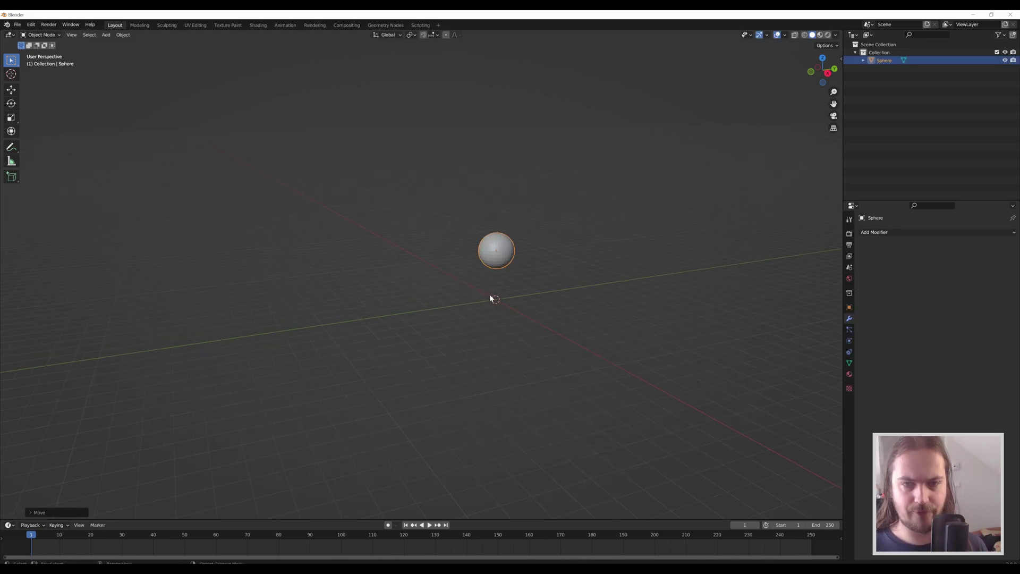
{"action": "right_click", "coordinate": [489, 294]}
{"action": "key", "text": "Escape"}
{"action": "key", "text": "shift+a"}
{"action": "left_click", "coordinate": [550, 346]}
{"action": "key", "text": "s"}
{"action": "key", "text": "z"}
{"action": "left_click", "coordinate": [509, 299]}
Rotate the disc 90° about X and move it to the sphere's upper side as an ear.
{"action": "type", "text": "rx"}
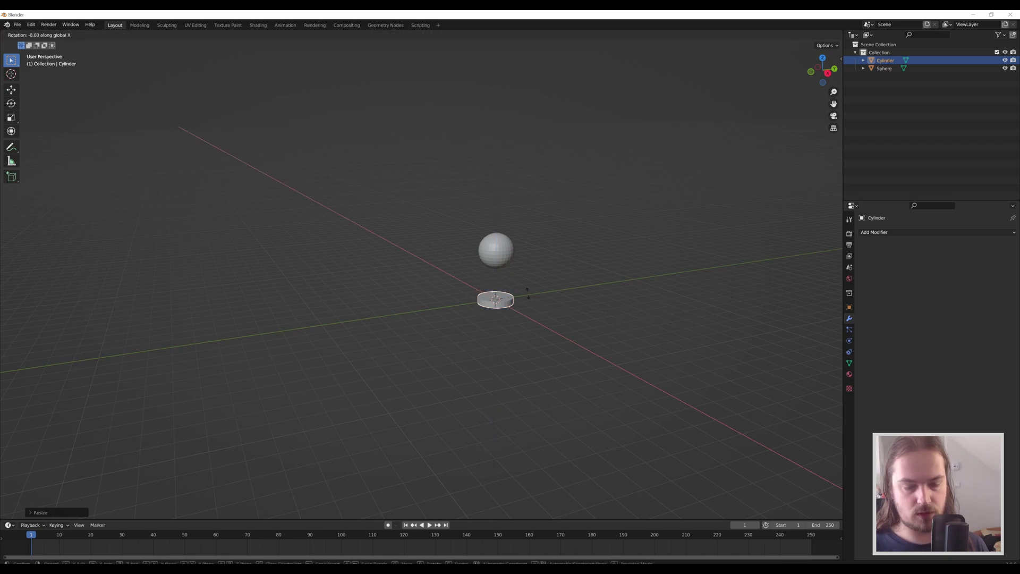
{"action": "type", "text": "90"}
{"action": "key", "text": "Return"}
{"action": "middle_click_drag", "start_coordinate": [511, 297], "coordinate": [593, 220]}
{"action": "key", "text": "g"}
{"action": "key", "text": "z"}
{"action": "left_click", "coordinate": [592, 213]}
Give the ear disc a Mirror modifier on the X axis with the sphere as mirror object, and apply the modifier.
{"action": "left_click", "coordinate": [891, 232]}
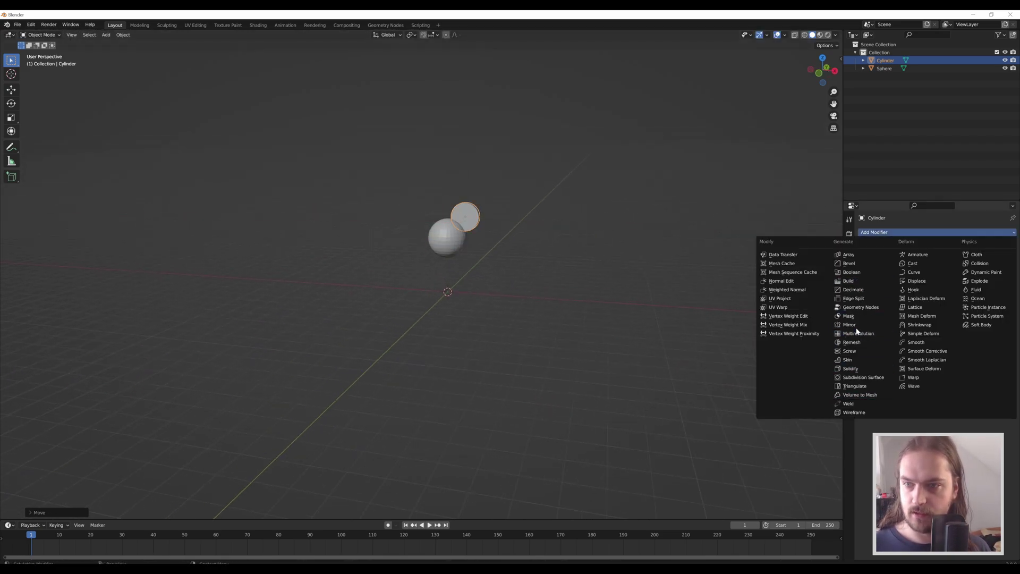
{"action": "left_click", "coordinate": [855, 324]}
{"action": "left_click", "coordinate": [1000, 287]}
{"action": "left_click", "coordinate": [452, 241]}
{"action": "middle_click_drag", "start_coordinate": [523, 250], "coordinate": [497, 268]}
{"action": "key", "text": "shift+a"}
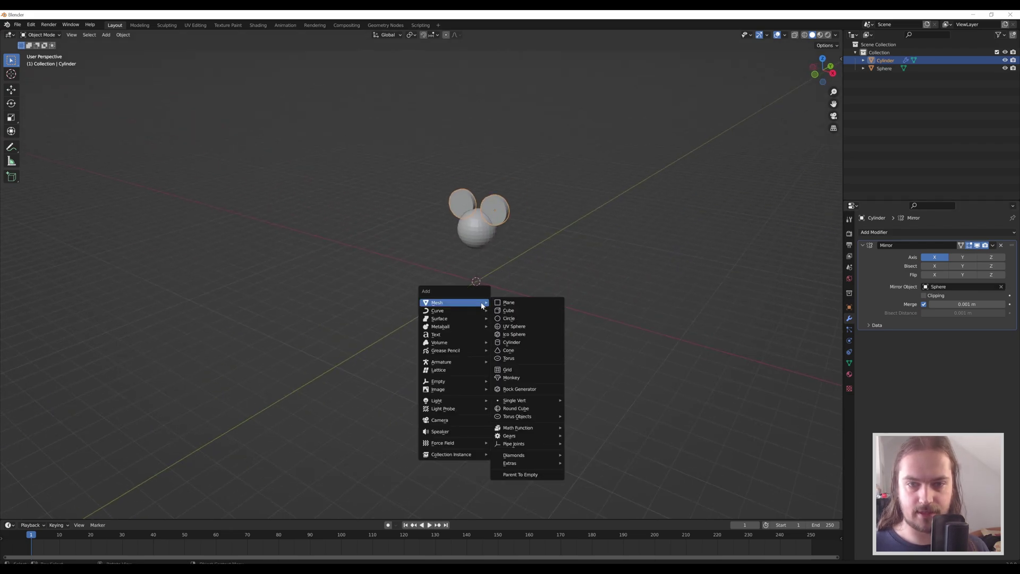
{"action": "left_click", "coordinate": [985, 245]}
{"action": "left_click", "coordinate": [993, 246]}
{"action": "left_click", "coordinate": [983, 255]}
Add a cone and narrow it in X and Y while keeping its height.
{"action": "key", "text": "shift+a"}
{"action": "left_click", "coordinate": [669, 289]}
{"action": "middle_click_drag", "start_coordinate": [637, 279], "coordinate": [553, 260]}
{"action": "key", "text": "s"}
{"action": "key", "text": "shift+z"}
{"action": "key", "text": "Return"}
Rotate the cone 90° about X and raise it along Z to the sphere's height.
{"action": "key", "text": "r"}
{"action": "key", "text": "x"}
{"action": "key", "text": "9"}
{"action": "key", "text": "0"}
{"action": "key", "text": "Return"}
{"action": "key", "text": "g"}
{"action": "key", "text": "z"}
{"action": "left_click", "coordinate": [603, 257]}
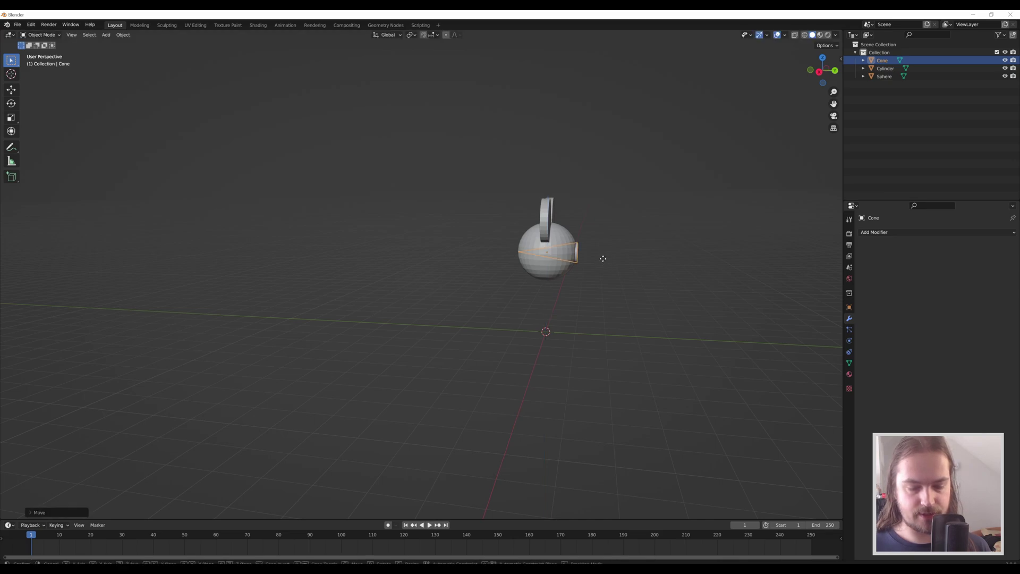
Move the cone along Y by about -1.4 m so it sticks out of the sphere's front.
{"action": "key", "text": "g"}
{"action": "key", "text": "x"}
{"action": "key", "text": "y"}
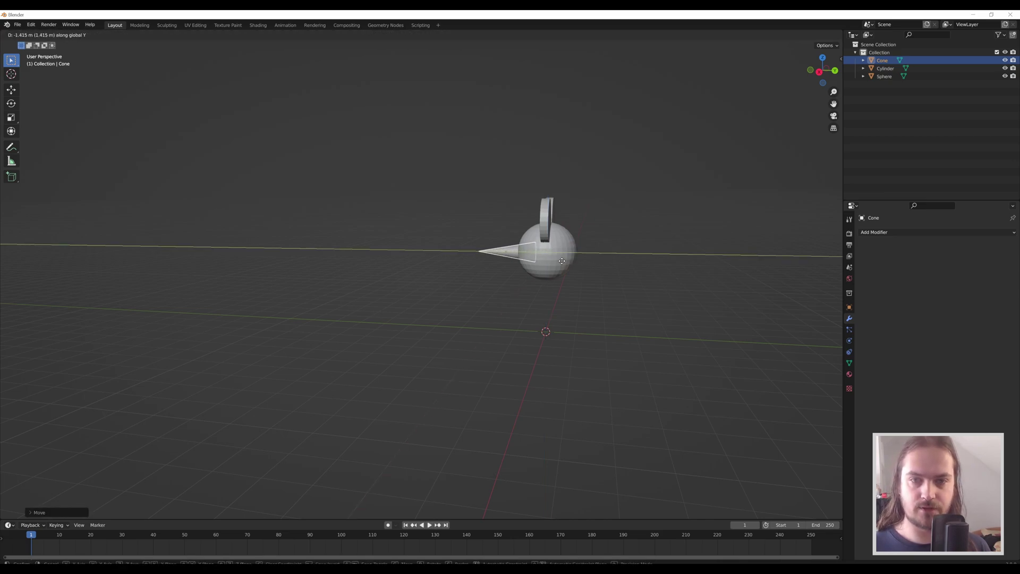
{"action": "left_click", "coordinate": [560, 264]}
{"action": "middle_click_drag", "start_coordinate": [658, 253], "coordinate": [668, 257]}
Shrink the cone into a small nose set against the sphere, and join the nose, ears and sphere into one object.
{"action": "key", "text": "s"}
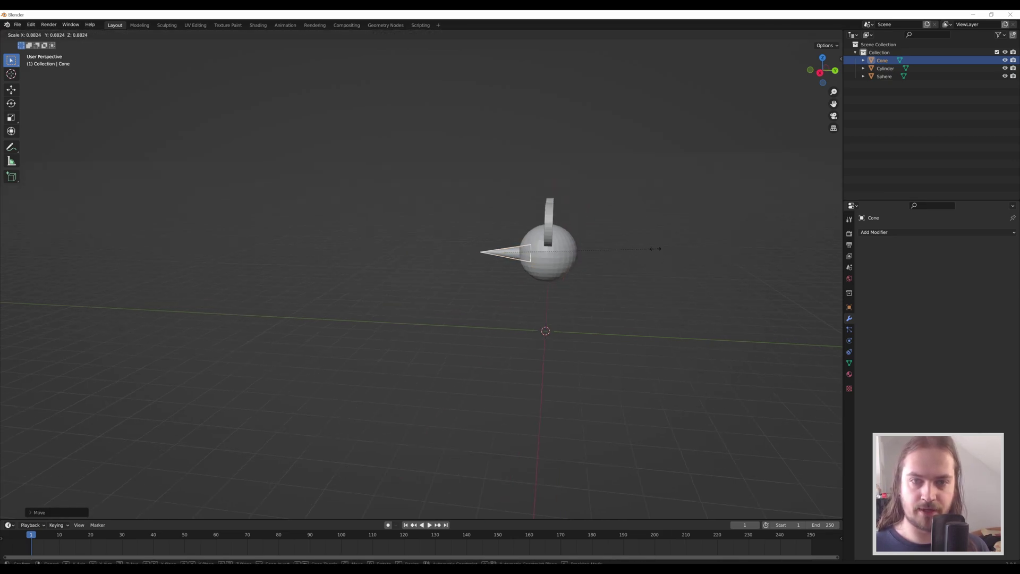
{"action": "left_click", "coordinate": [574, 244]}
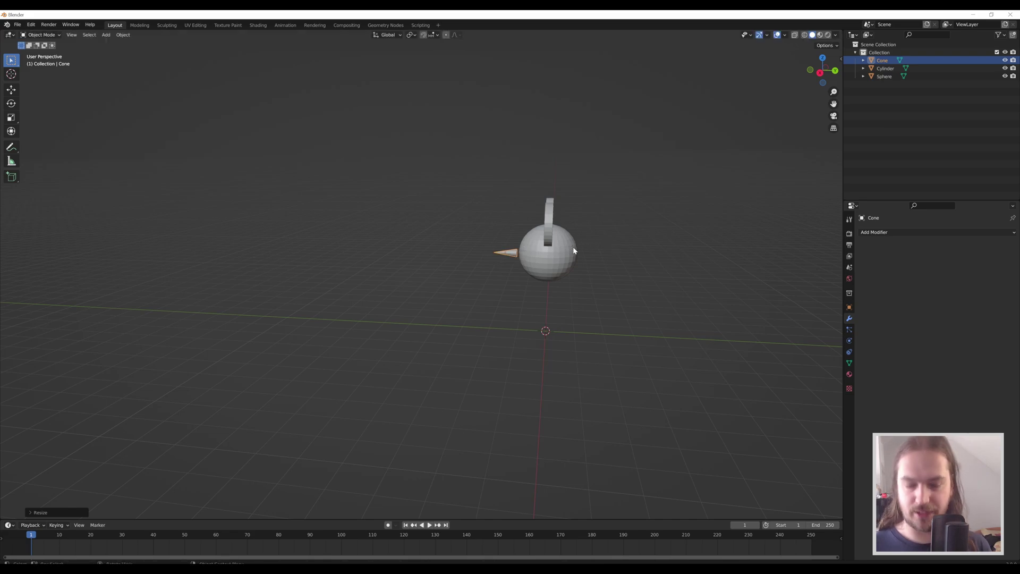
{"action": "key", "text": "g"}
{"action": "key", "text": "y"}
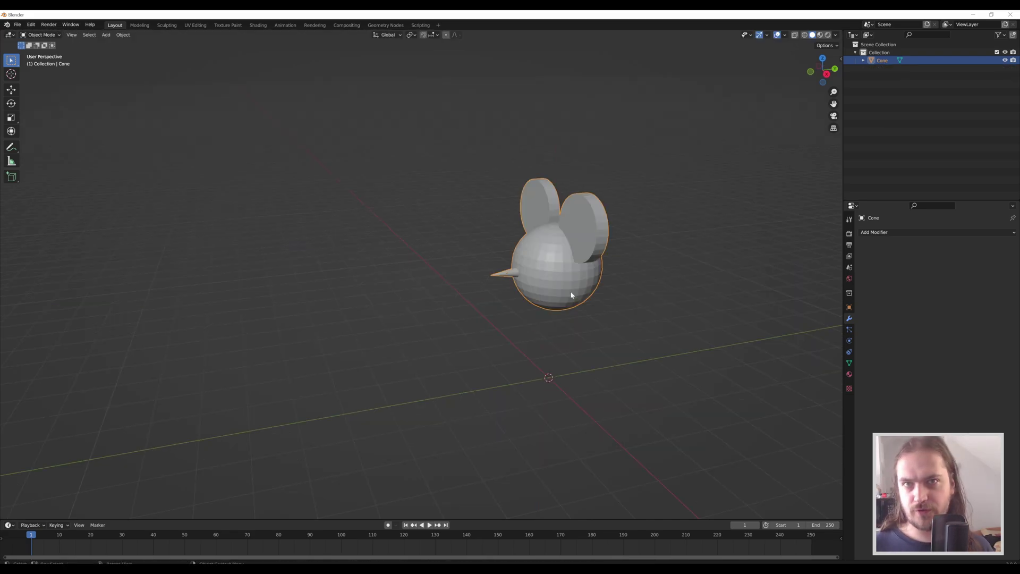
{"action": "mouse_move", "coordinate": [571, 295]}
{"action": "middle_mouse_down"}
{"action": "mouse_move", "coordinate": [635, 295]}
{"action": "mouse_move", "coordinate": [566, 302]}
{"action": "middle_mouse_up"}
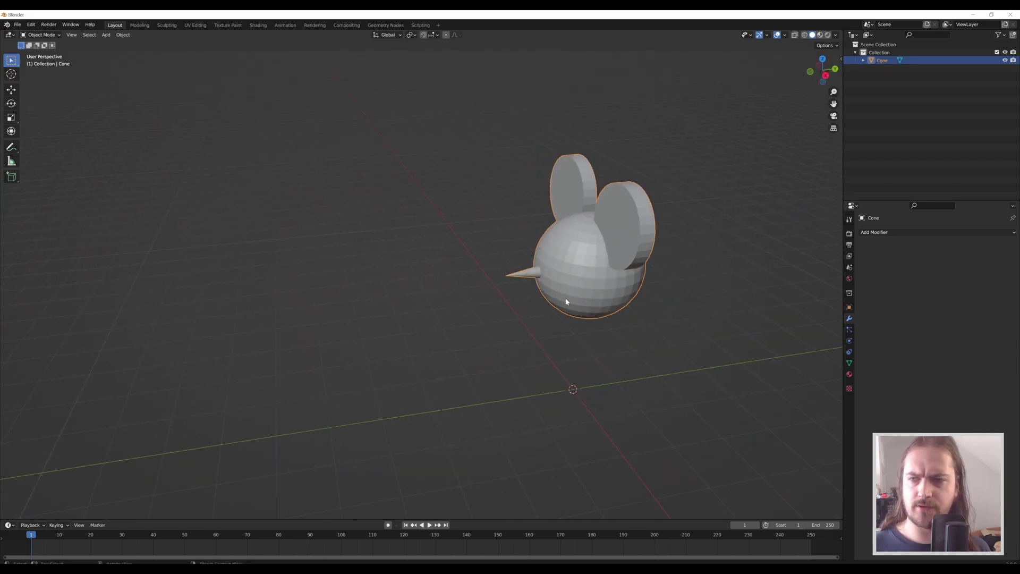
Add a Remesh modifier to the joined head and switch it to Blocks mode.
{"action": "left_click", "coordinate": [892, 232]}
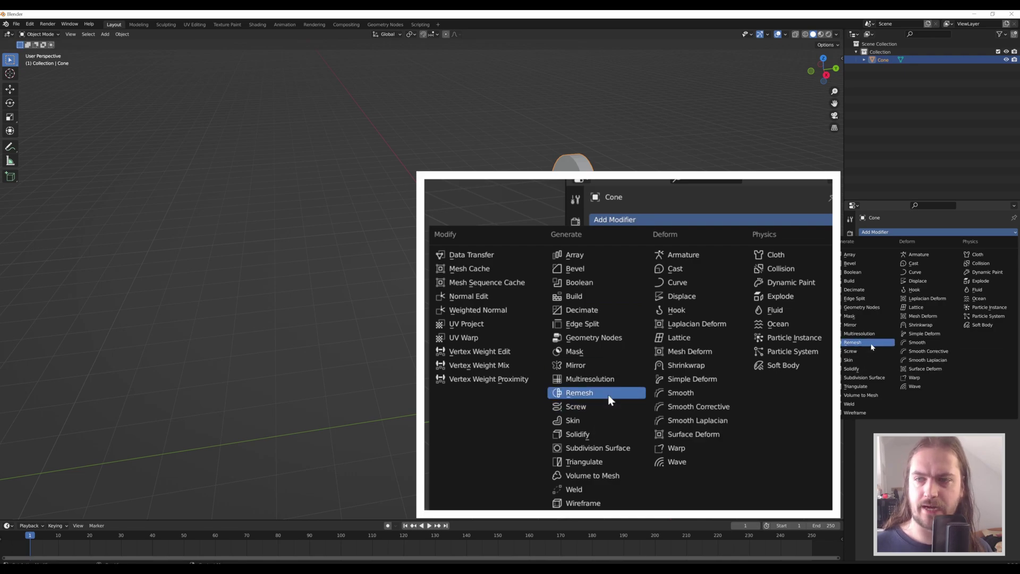
{"action": "left_click", "coordinate": [853, 342]}
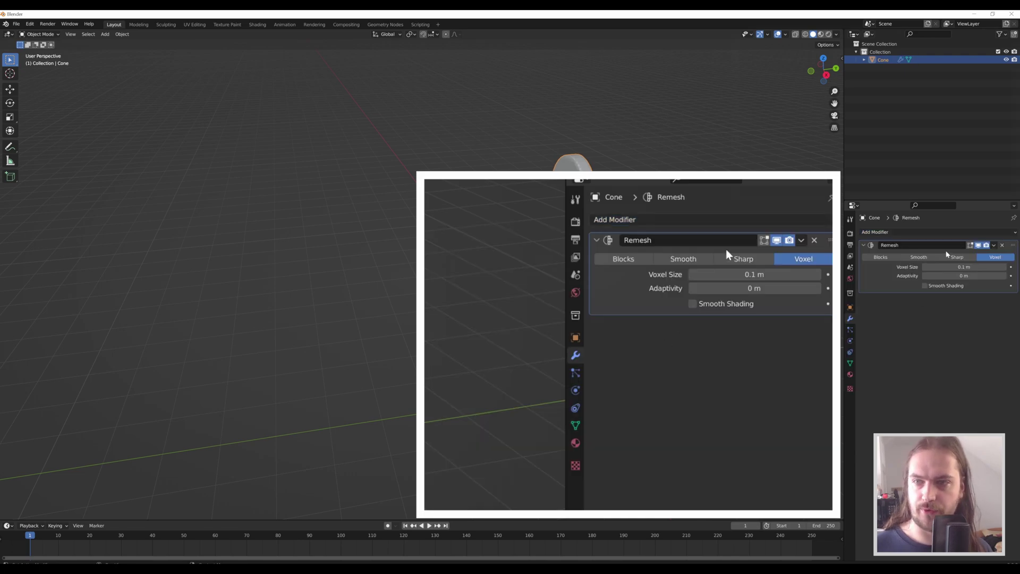
{"action": "left_click", "coordinate": [882, 260]}
{"action": "middle_click_drag", "start_coordinate": [584, 297], "coordinate": [667, 299]}
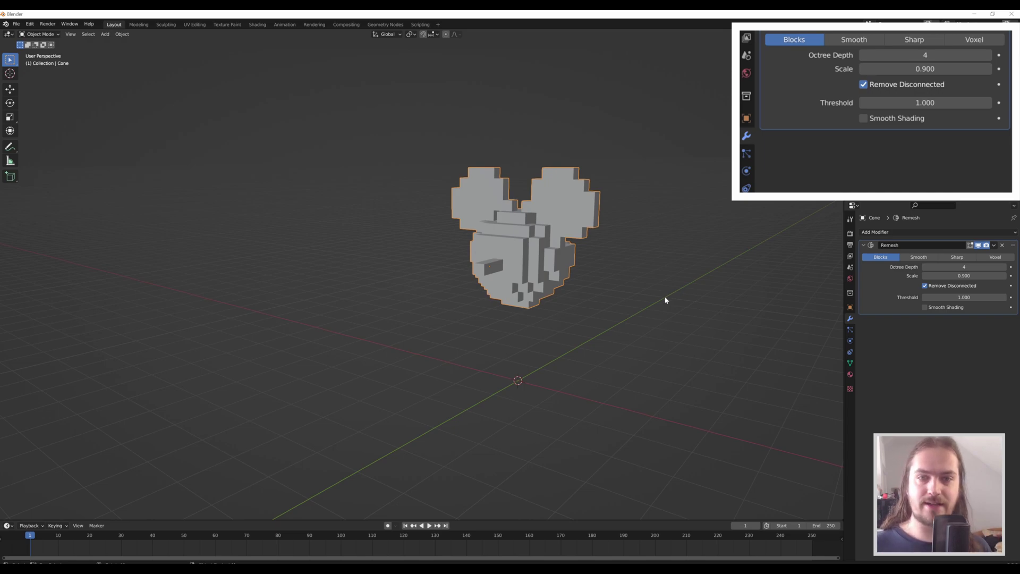
{"action": "middle_click_drag", "start_coordinate": [666, 296], "coordinate": [633, 297]}
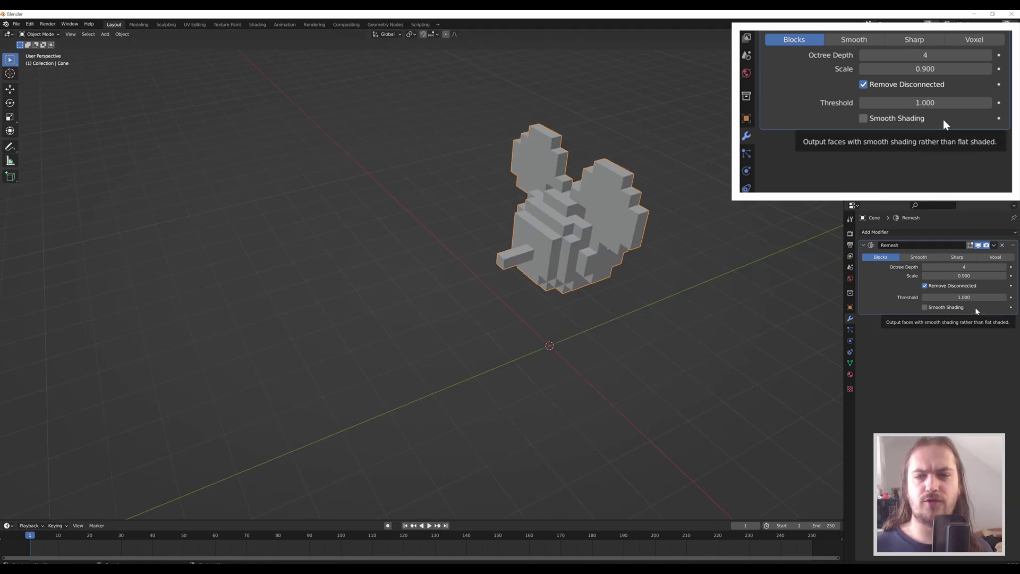
{"action": "mouse_move", "coordinate": [807, 271]}
{"action": "middle_mouse_down"}
{"action": "mouse_move", "coordinate": [745, 252]}
{"action": "mouse_move", "coordinate": [797, 260]}
{"action": "middle_mouse_up"}
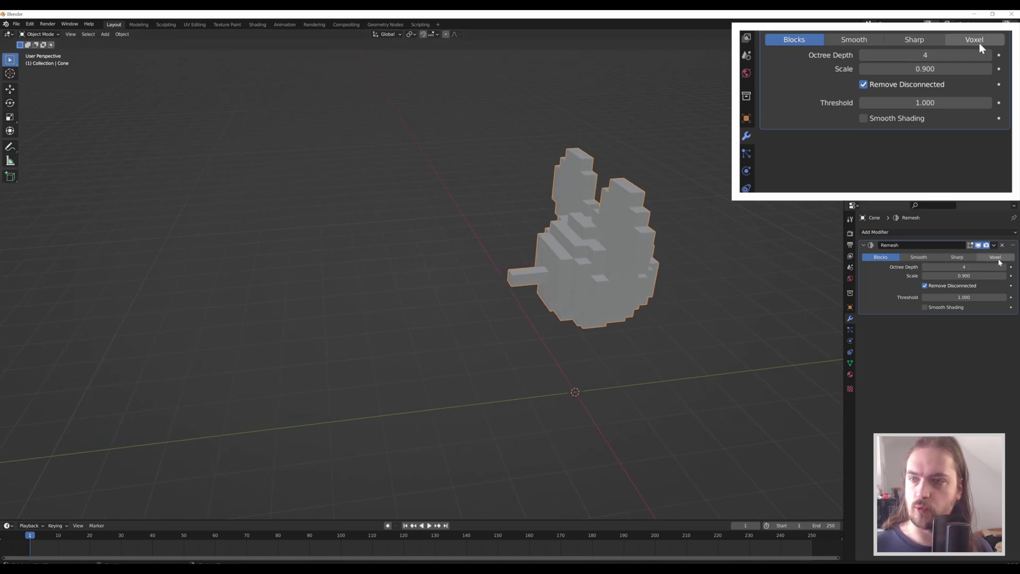
Set the Remesh octree depth to 7 and inspect the blocky surface around the nose.
{"action": "left_click_drag", "start_coordinate": [968, 275], "coordinate": [968, 276]}
{"action": "left_click", "coordinate": [966, 268]}
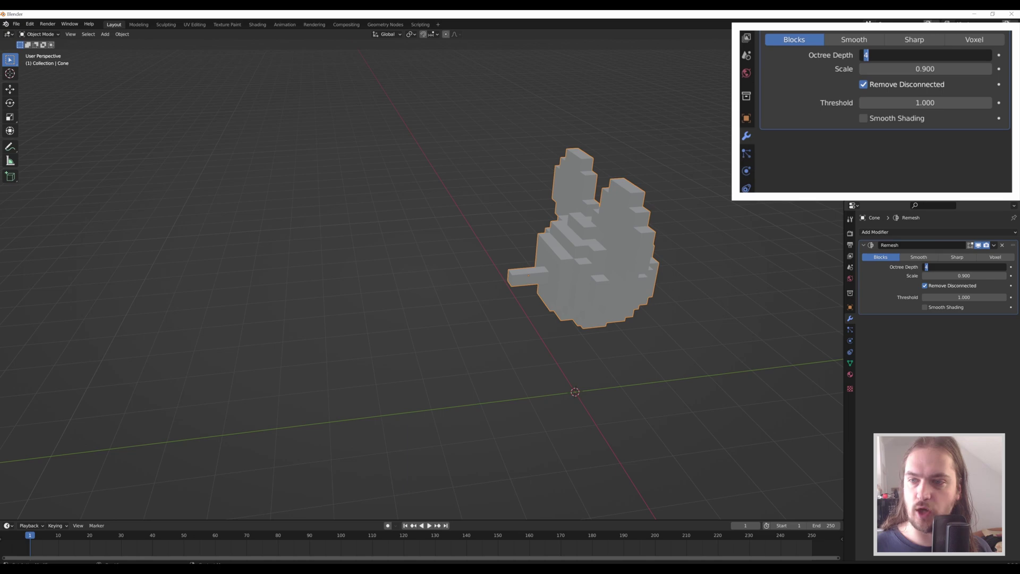
{"action": "type", "text": "7"}
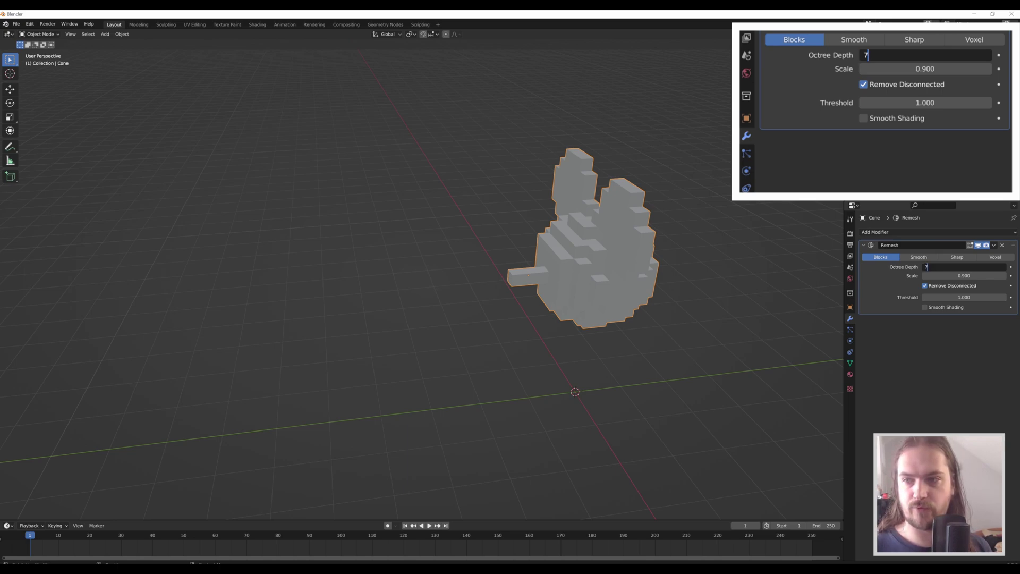
{"action": "key", "text": "Return"}
{"action": "scroll", "coordinate": [633, 222], "scroll_direction": "up", "scroll_amount": 1}
{"action": "scroll", "coordinate": [633, 222], "scroll_direction": "up", "scroll_amount": 3}
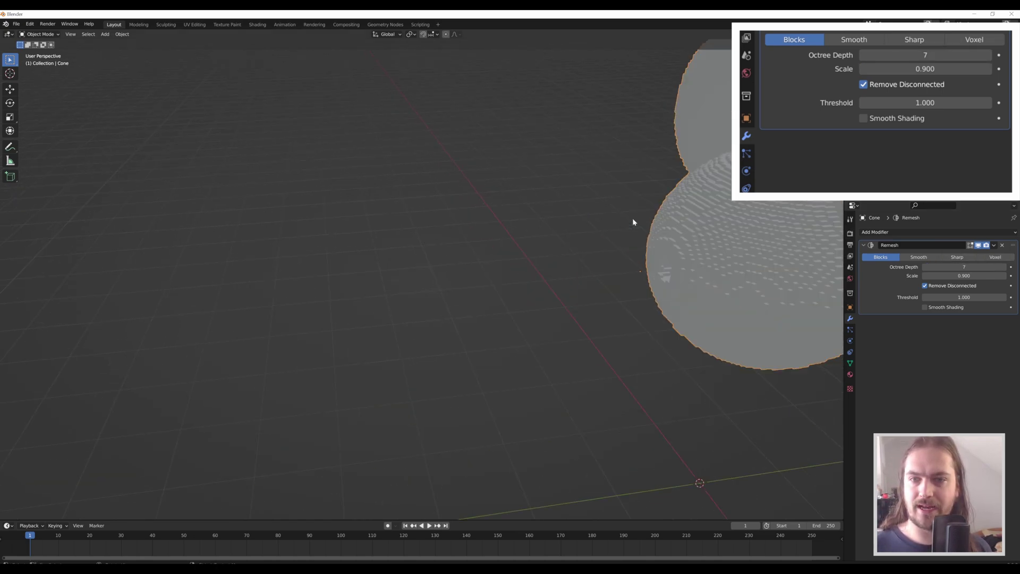
{"action": "scroll", "coordinate": [758, 244], "scroll_direction": "down", "scroll_amount": 2}
{"action": "middle_click_drag", "start_coordinate": [736, 268], "coordinate": [702, 251]}
{"action": "scroll", "coordinate": [702, 252], "scroll_direction": "up", "scroll_amount": 3}
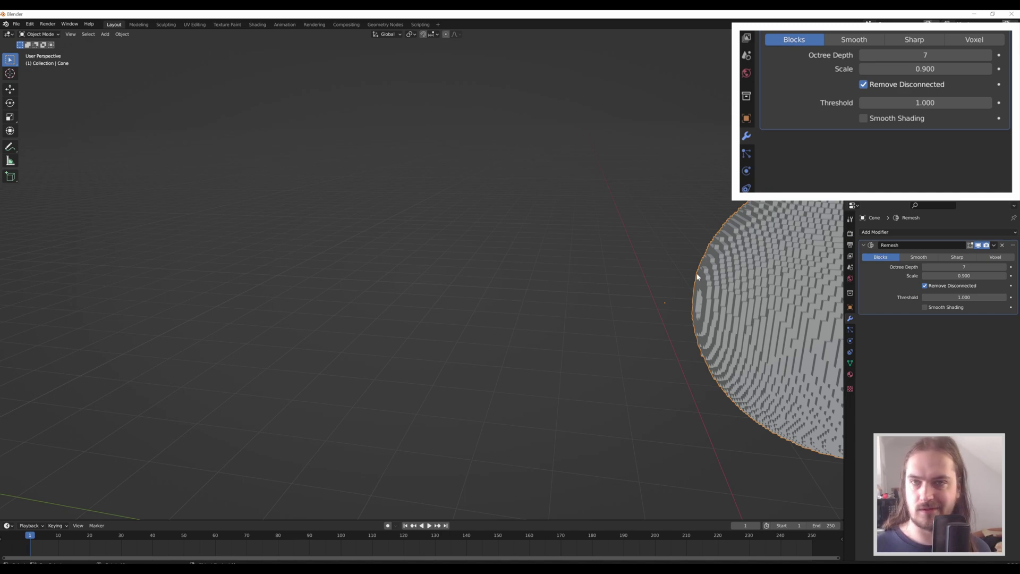
{"action": "middle_click_drag", "start_coordinate": [663, 318], "coordinate": [594, 296], "text": "shift"}
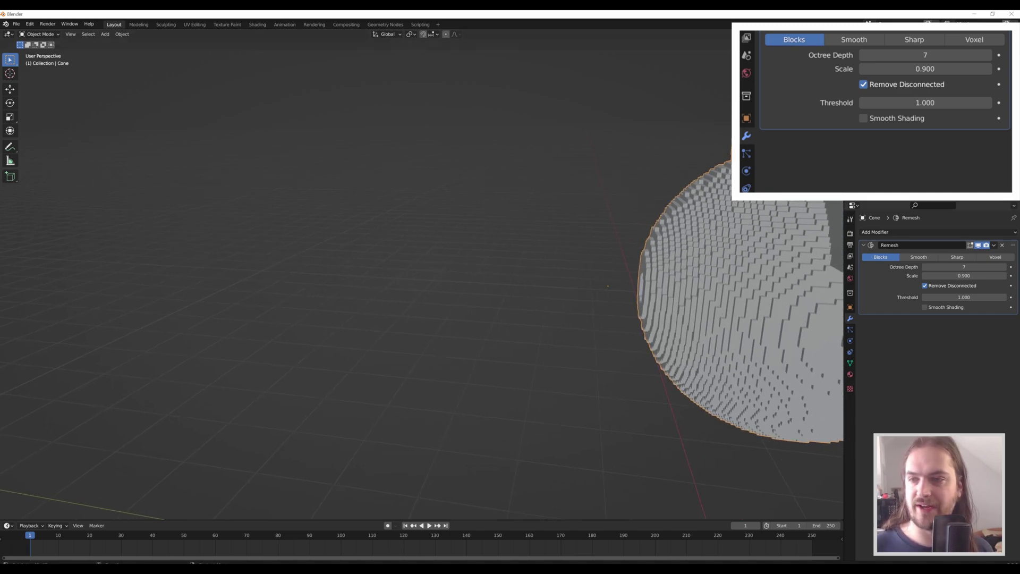
Set the Remesh threshold to 0 and its scale to 0.970.
{"action": "left_click_drag", "start_coordinate": [974, 297], "coordinate": [946, 297]}
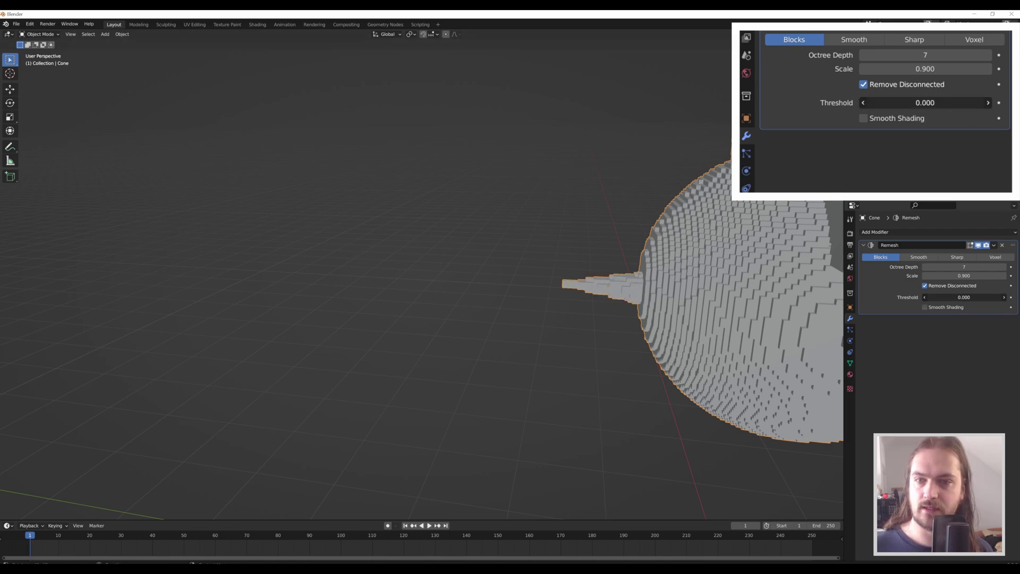
{"action": "middle_click_drag", "start_coordinate": [584, 314], "coordinate": [601, 299]}
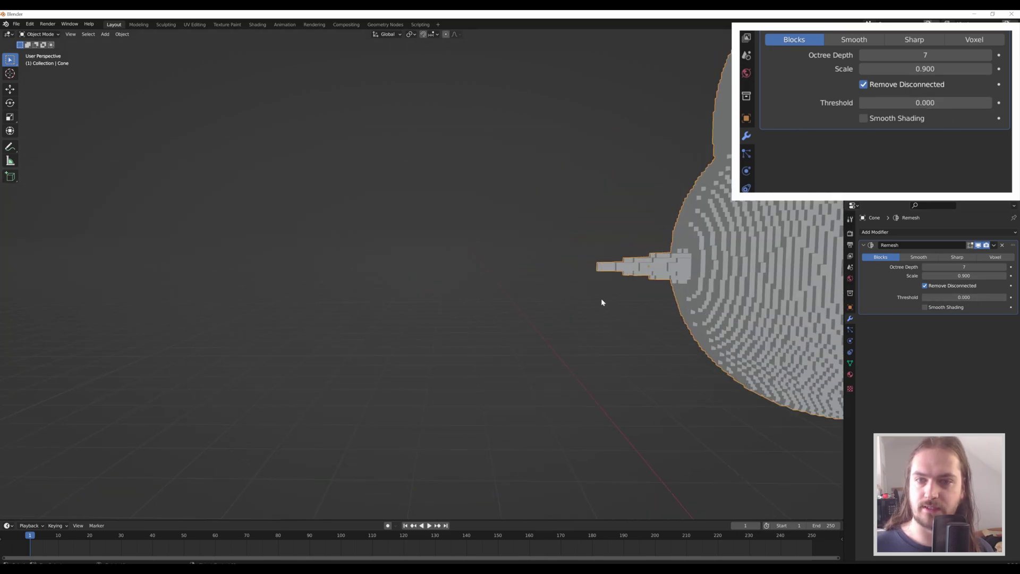
{"action": "scroll", "coordinate": [610, 296], "scroll_direction": "down", "scroll_amount": 4}
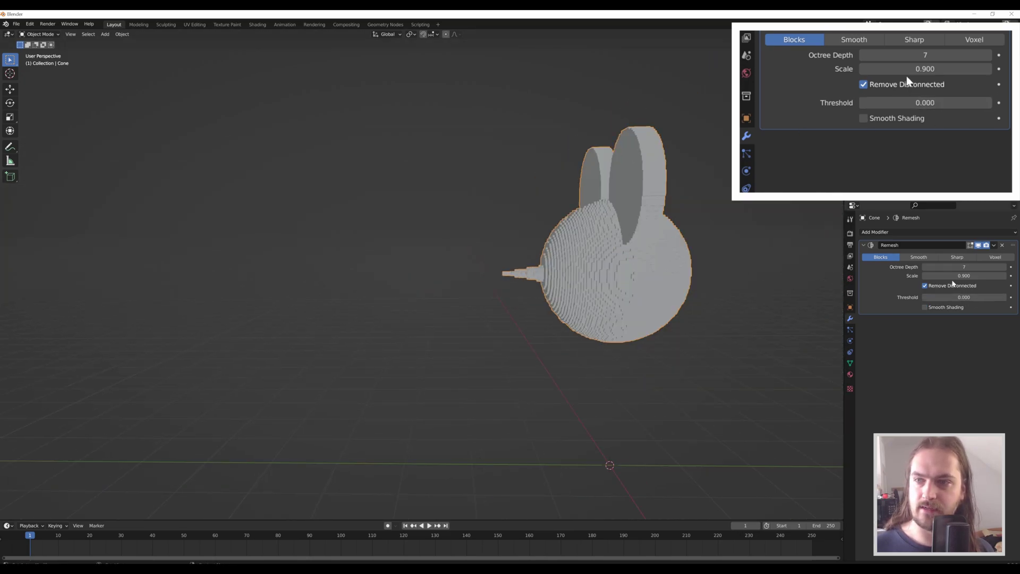
{"action": "left_click_drag", "start_coordinate": [954, 275], "coordinate": [934, 278]}
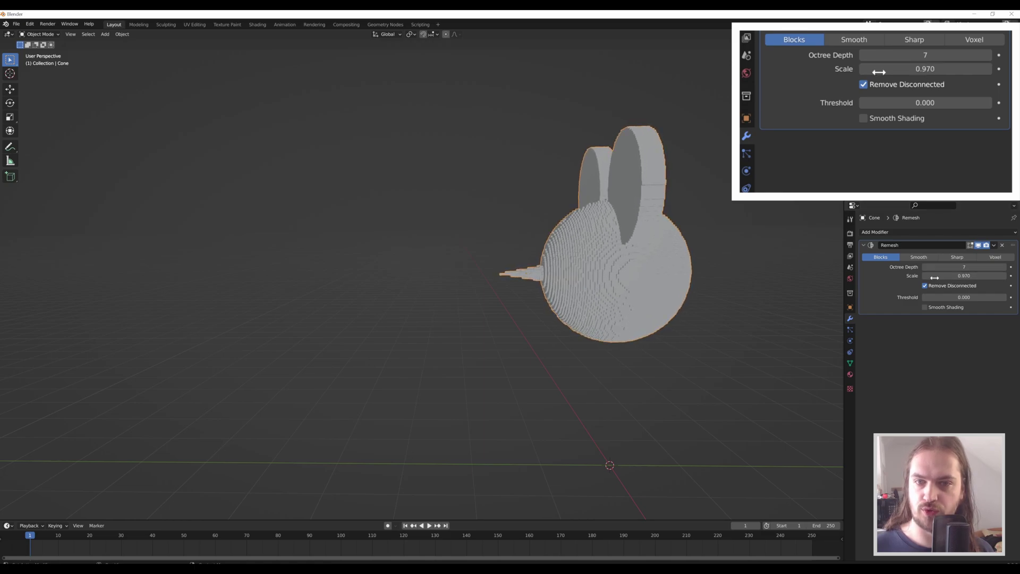
{"action": "middle_click_drag", "start_coordinate": [499, 201], "coordinate": [542, 235]}
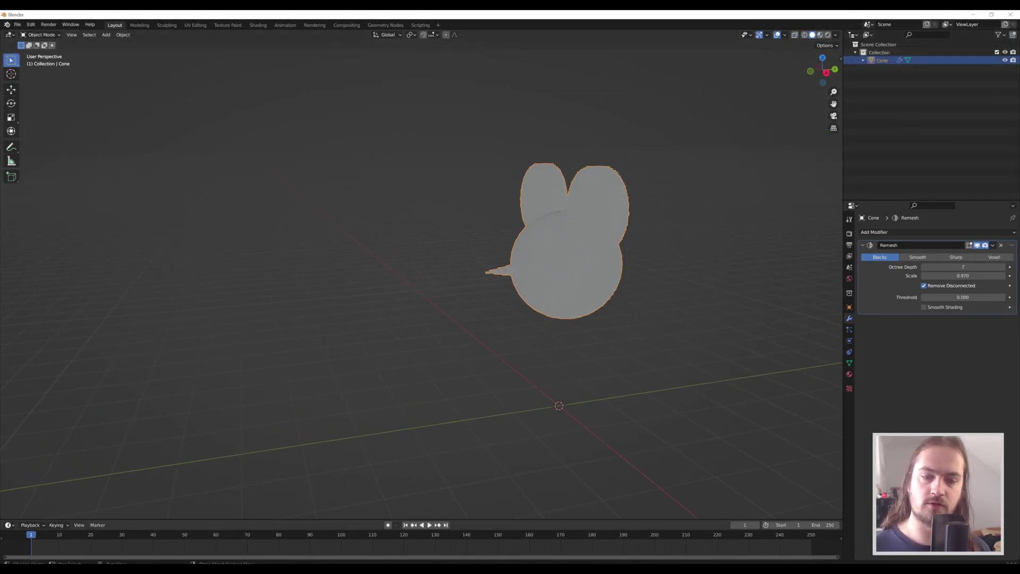
Switch to the Blender window with the player character and turn on its Remesh modifier's viewport display.
{"action": "mouse_move", "coordinate": [464, 569]}
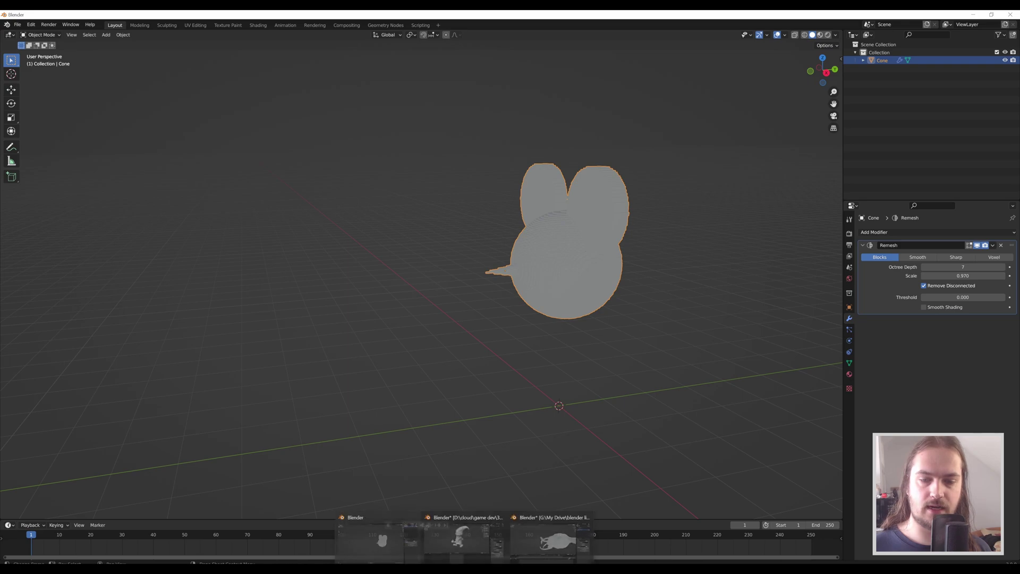
{"action": "left_click", "coordinate": [472, 537]}
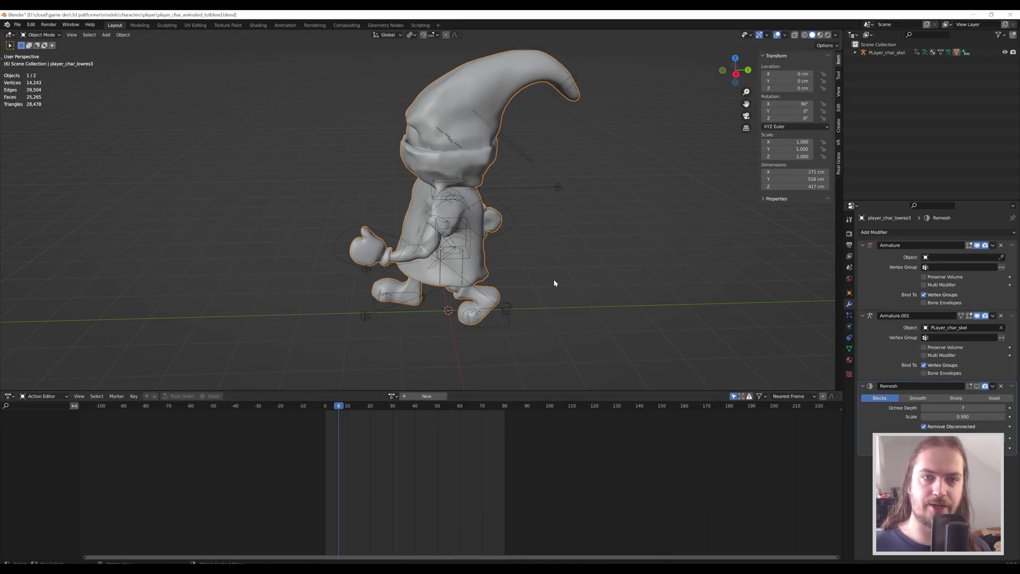
{"action": "middle_click_drag", "start_coordinate": [549, 234], "coordinate": [505, 209]}
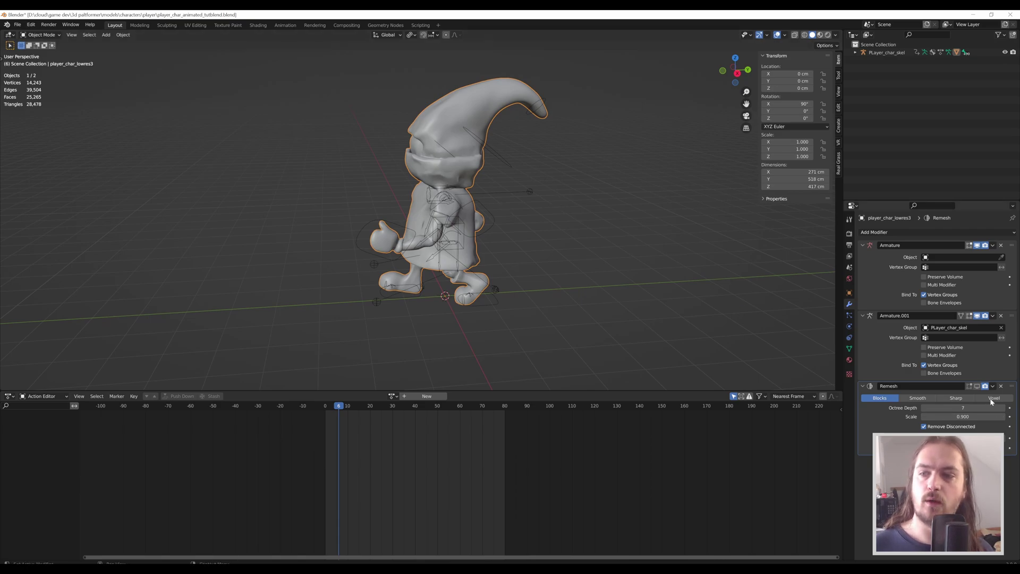
{"action": "left_click", "coordinate": [978, 386]}
{"action": "left_click", "coordinate": [977, 386]}
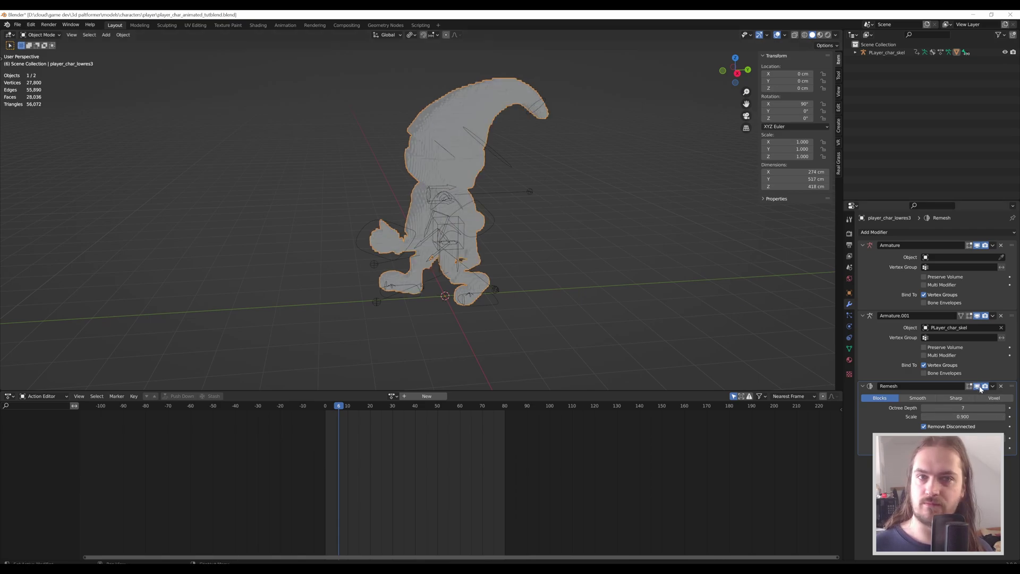
{"action": "mouse_move", "coordinate": [411, 241]}
{"action": "middle_mouse_down"}
{"action": "mouse_move", "coordinate": [633, 227]}
{"action": "mouse_move", "coordinate": [446, 253]}
{"action": "mouse_move", "coordinate": [330, 234]}
{"action": "mouse_move", "coordinate": [409, 233]}
{"action": "mouse_move", "coordinate": [418, 256]}
{"action": "middle_mouse_up"}
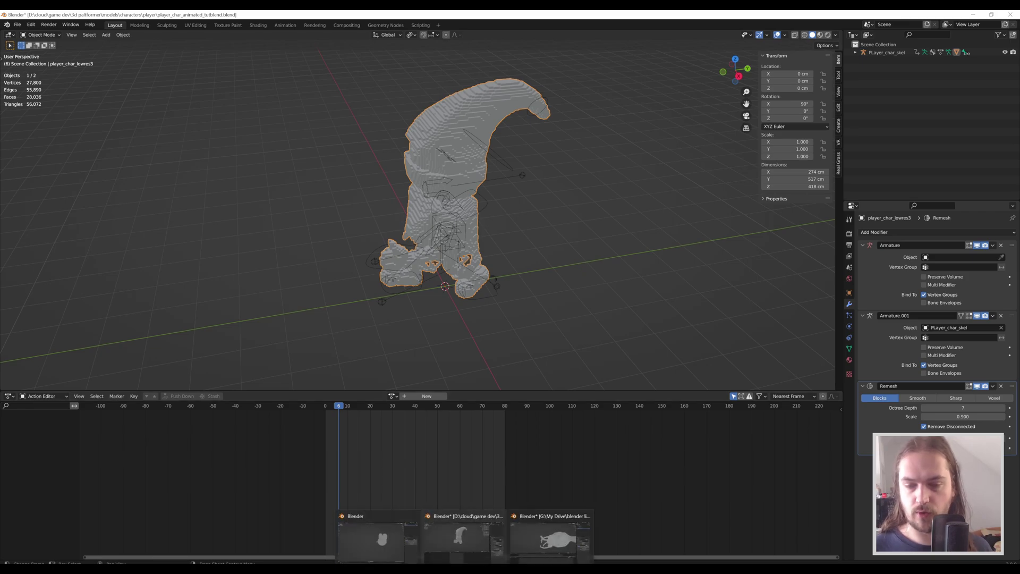
Switch to the Blender window with the Tcell model and compare it with its Remesh modifier hidden and shown in the viewport.
{"action": "left_click", "coordinate": [539, 546]}
{"action": "middle_click_drag", "start_coordinate": [654, 286], "coordinate": [676, 289]}
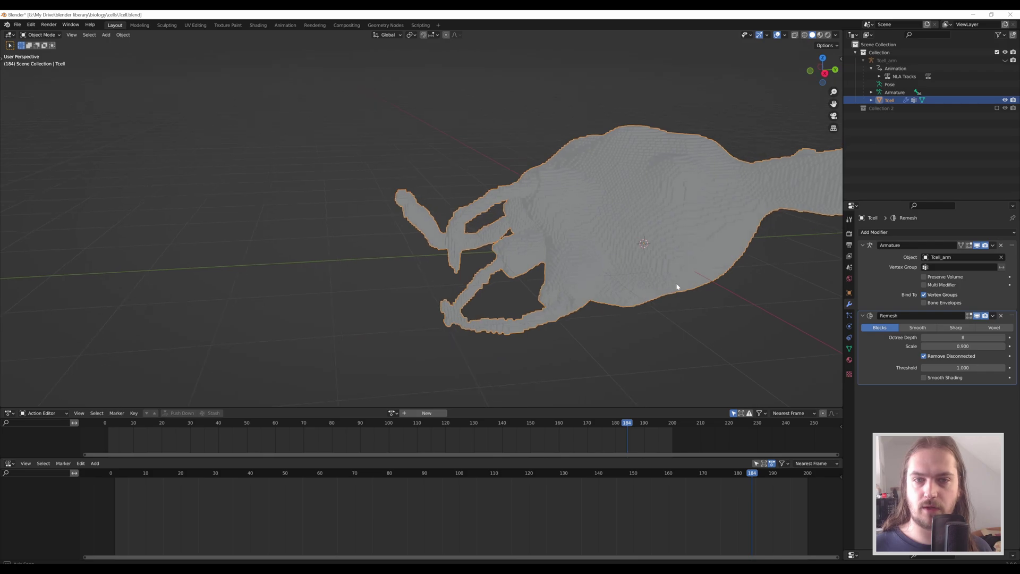
{"action": "scroll", "coordinate": [702, 292], "scroll_direction": "down", "scroll_amount": 1}
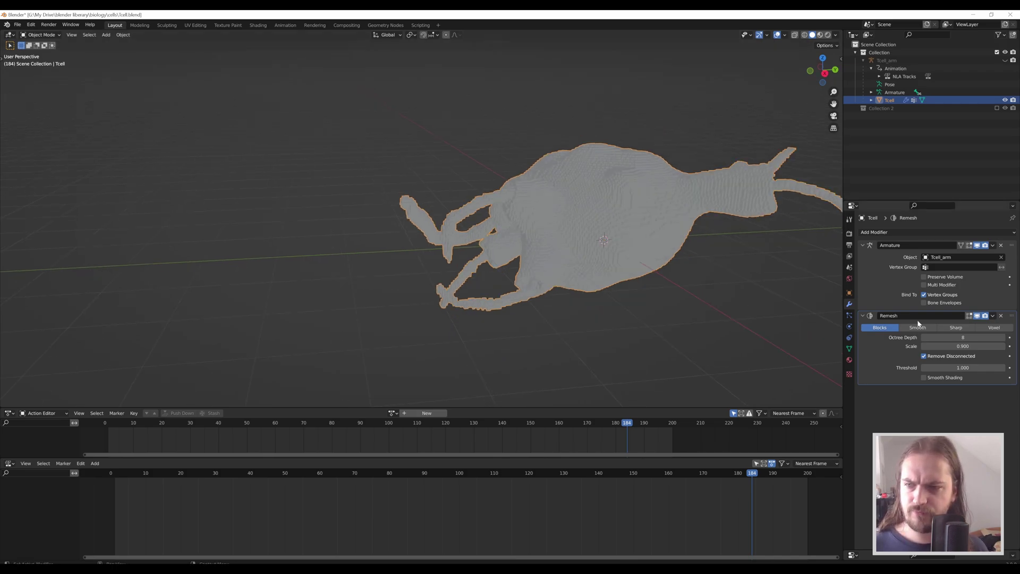
{"action": "left_click", "coordinate": [977, 315]}
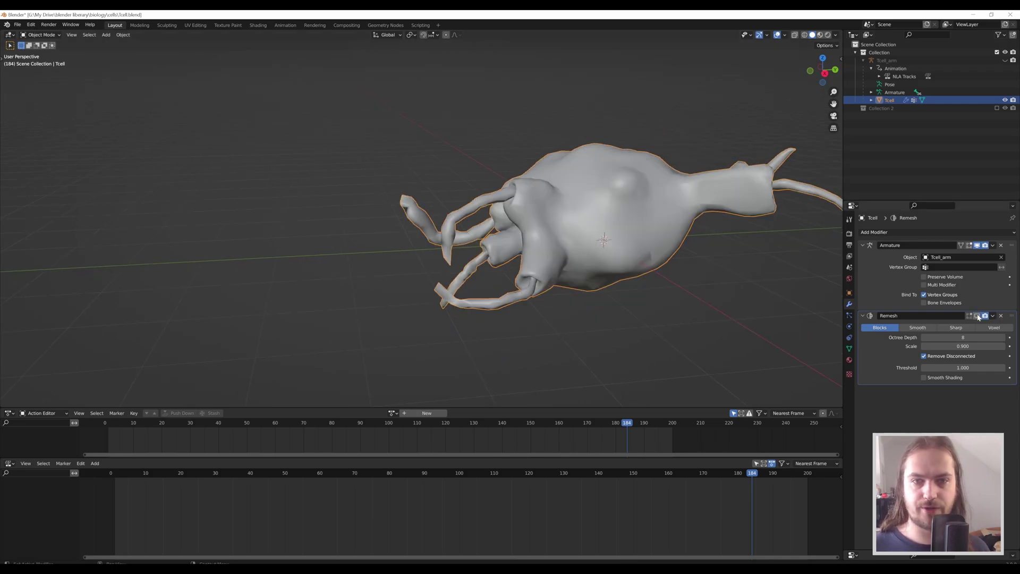
{"action": "left_click", "coordinate": [977, 316]}
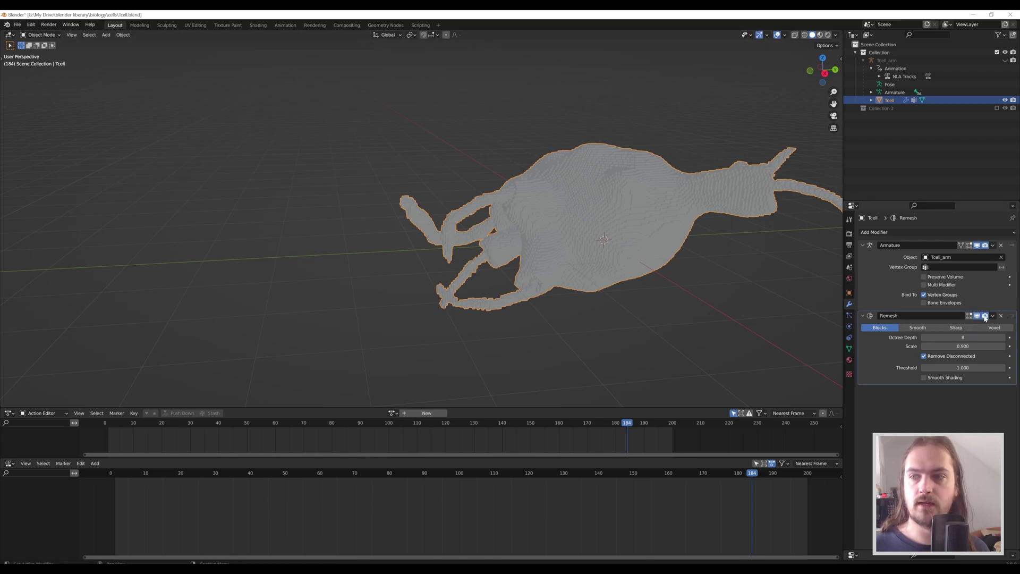